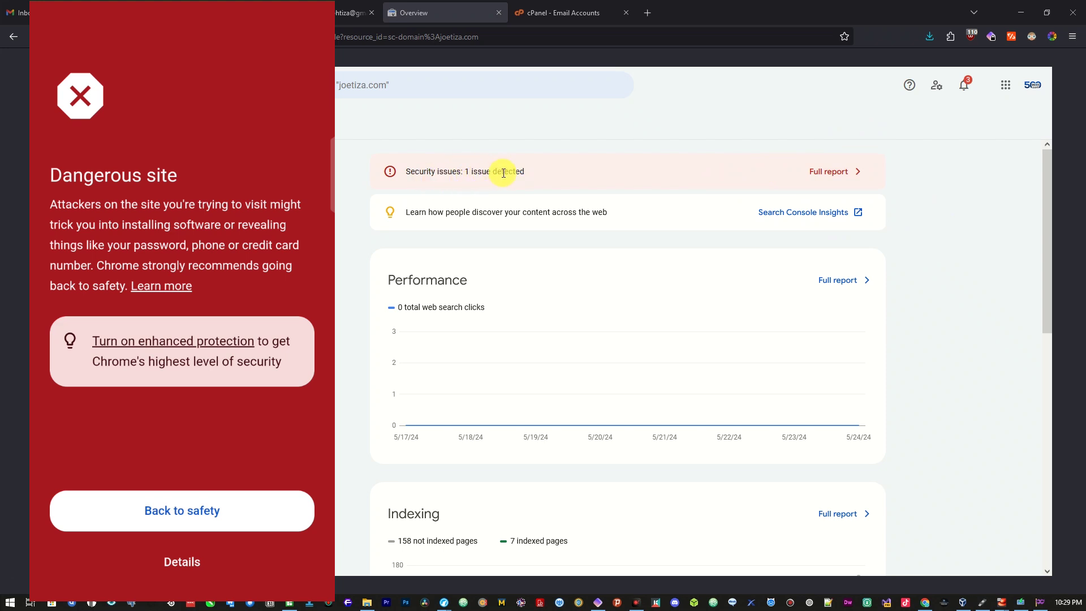
Open the full Security issues report from the 'Security issues: 1 issue detected' card.
{"action": "left_click", "coordinate": [830, 172]}
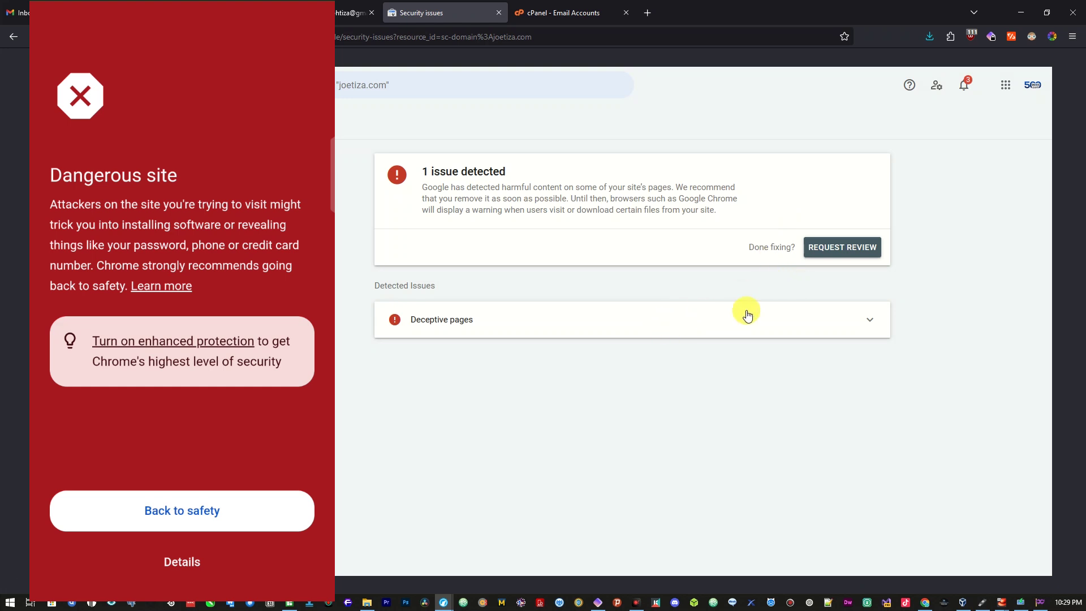
{"action": "left_click", "coordinate": [795, 315]}
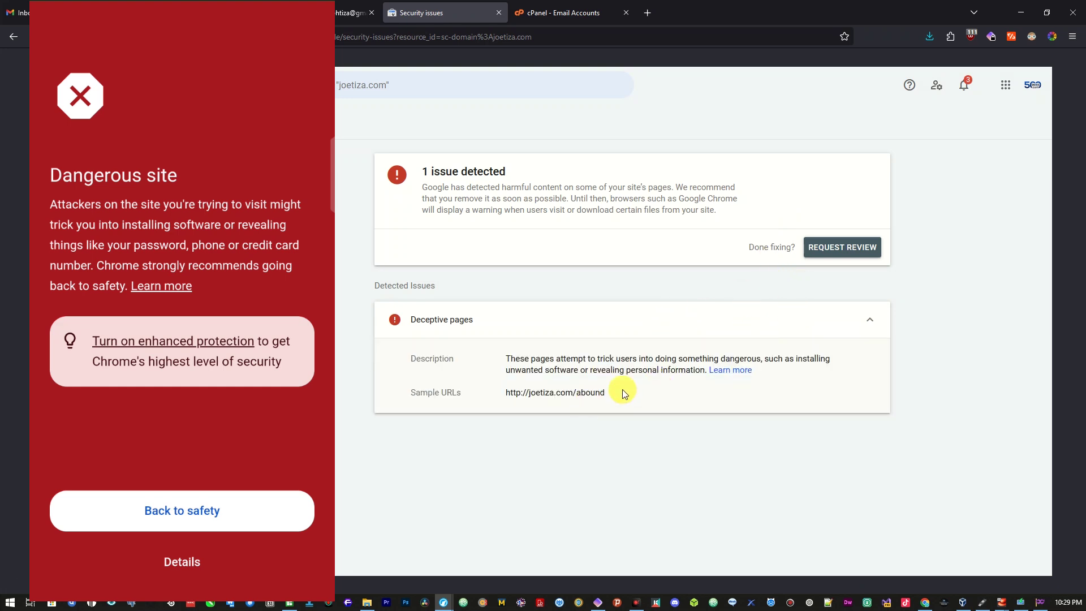
{"action": "left_click_drag", "start_coordinate": [609, 393], "coordinate": [543, 396]}
{"action": "left_click_drag", "start_coordinate": [618, 400], "coordinate": [576, 397]}
Reopen the Security issues report, expand Deceptive pages, select the sample URL, and request a review.
{"action": "left_click", "coordinate": [85, 142]}
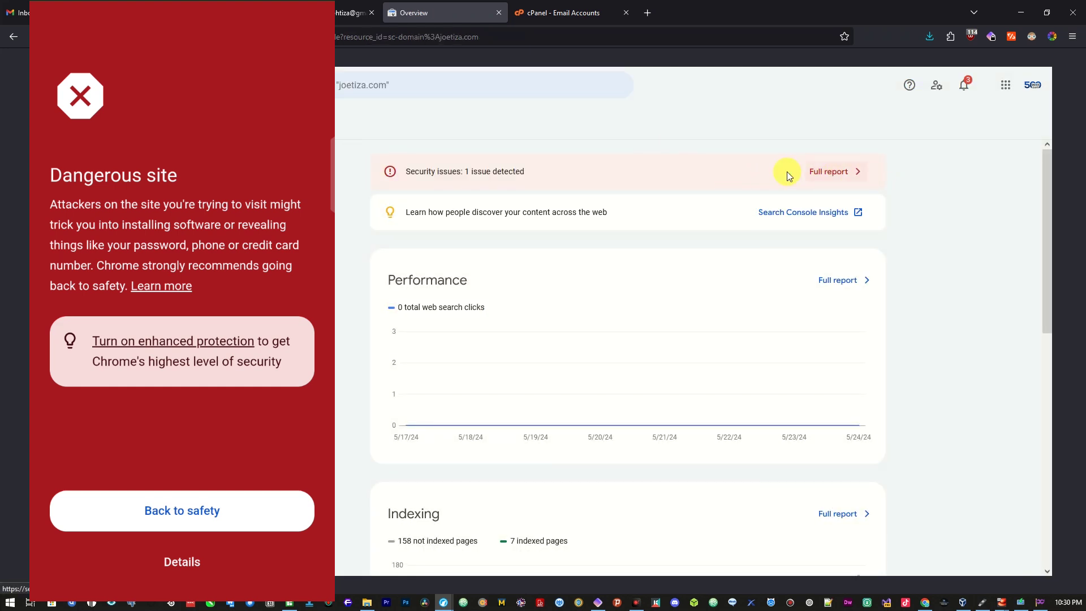
{"action": "left_click", "coordinate": [827, 171]}
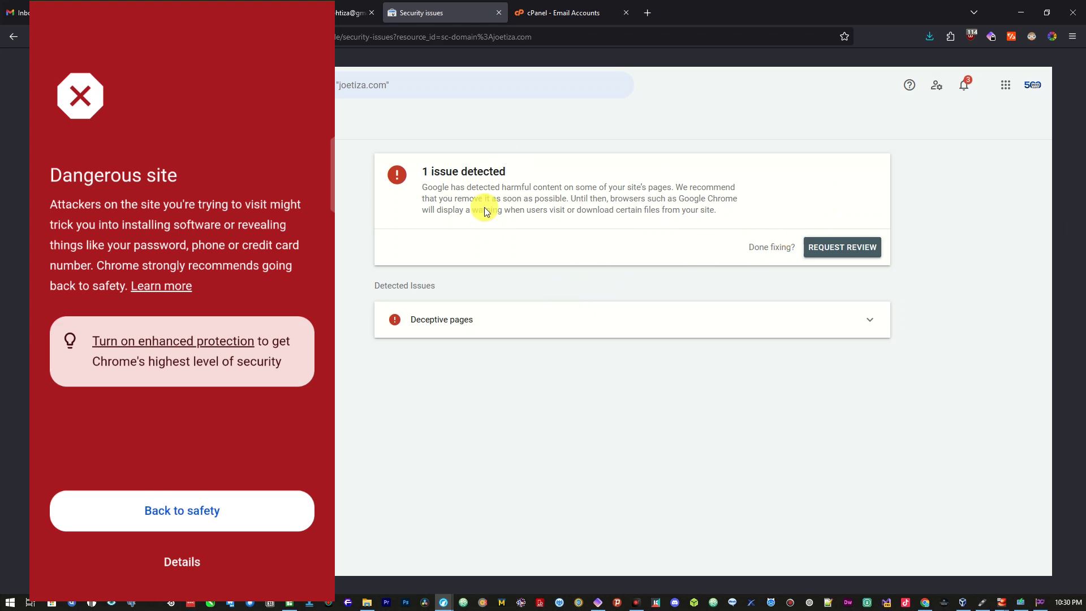
{"action": "left_click", "coordinate": [674, 327]}
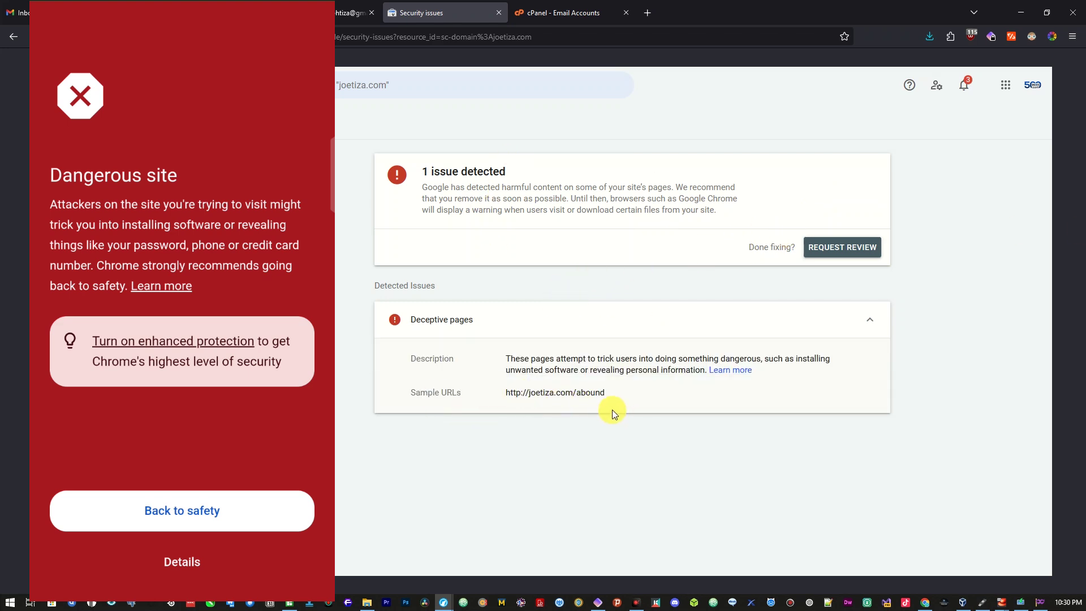
{"action": "left_click_drag", "start_coordinate": [600, 396], "coordinate": [559, 402]}
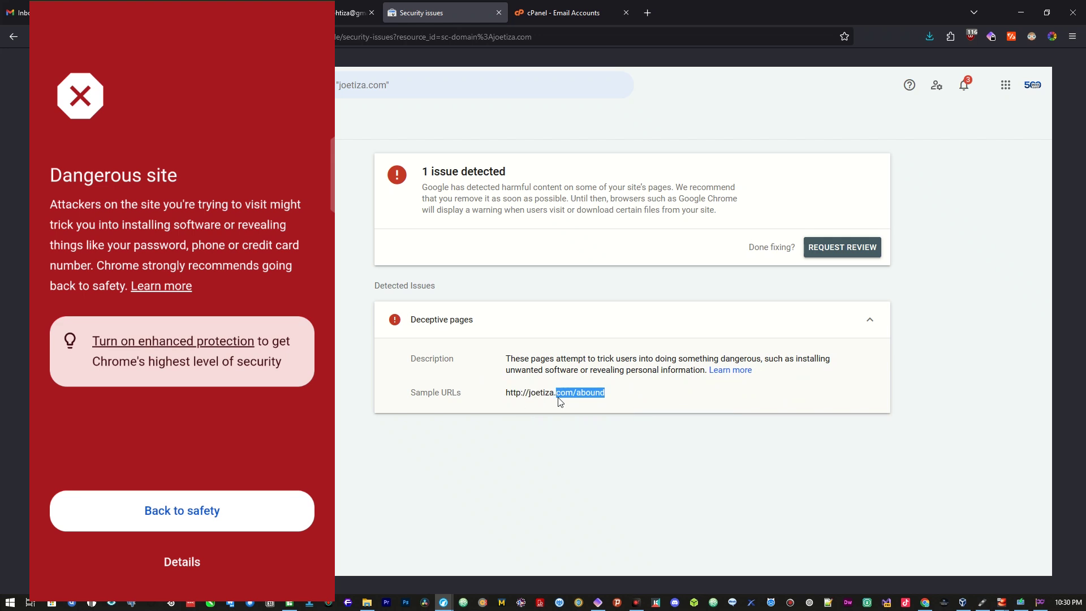
{"action": "left_click", "coordinate": [842, 248]}
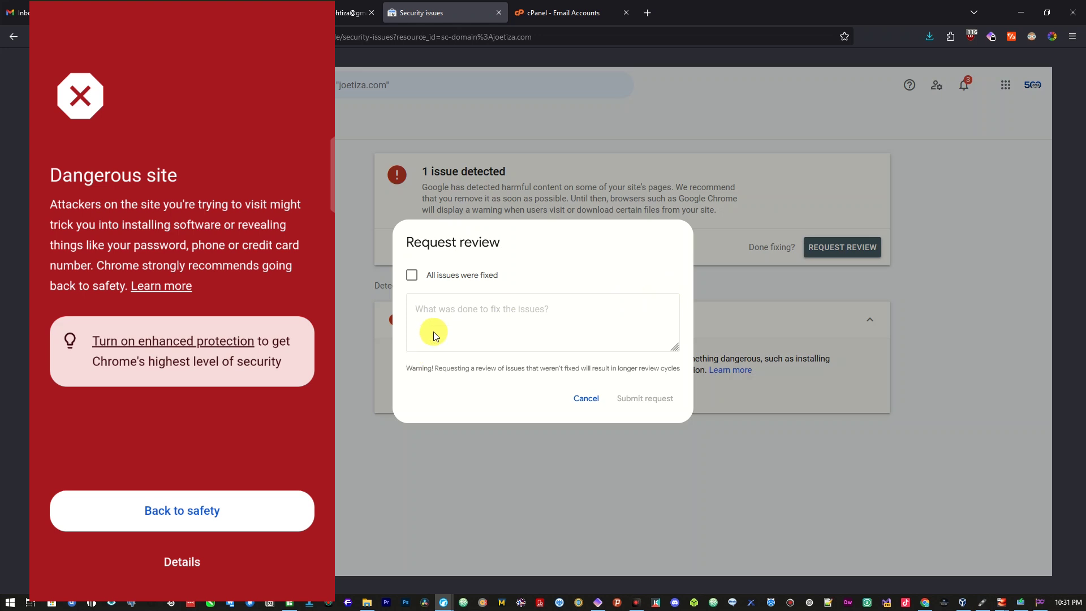
Tick 'All issues were fixed' and start the note 'Dear Team Google, I have deleted the previous website…'.
{"action": "left_click", "coordinate": [440, 277]}
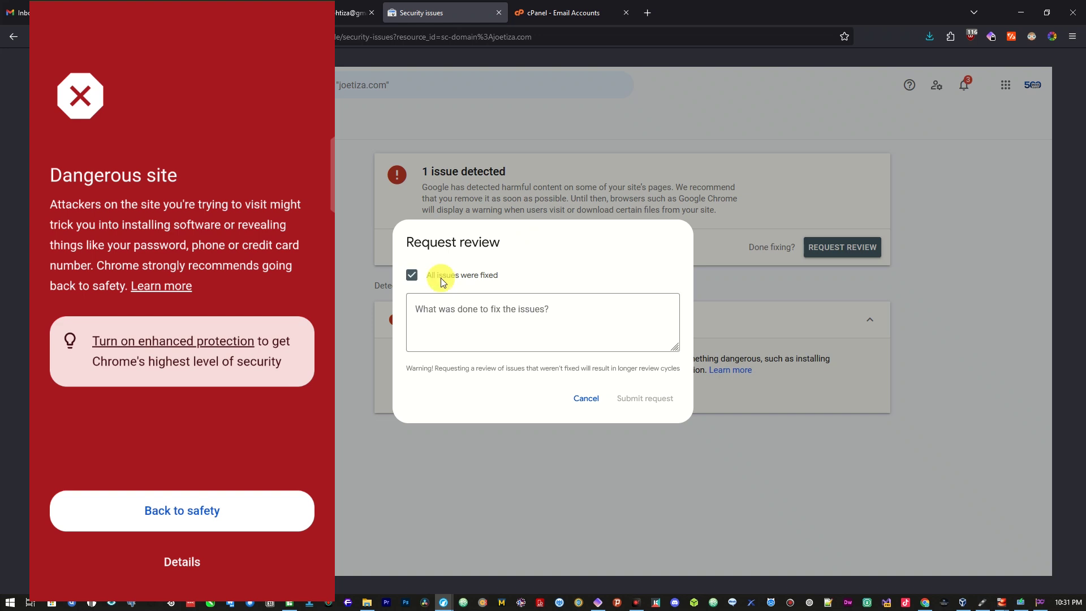
{"action": "left_click", "coordinate": [476, 314]}
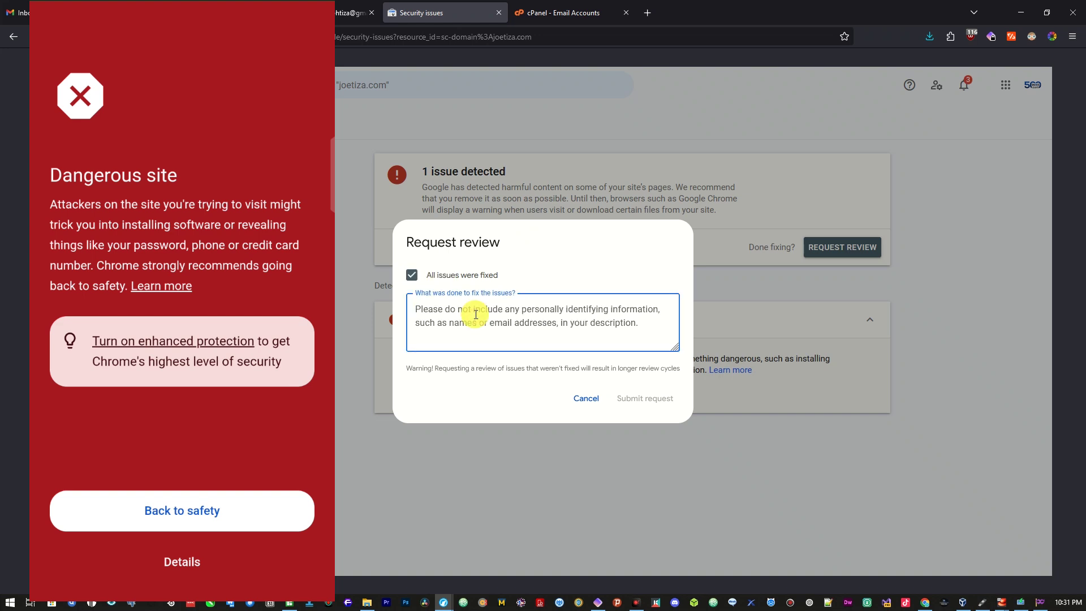
{"action": "type", "text": "I have"}
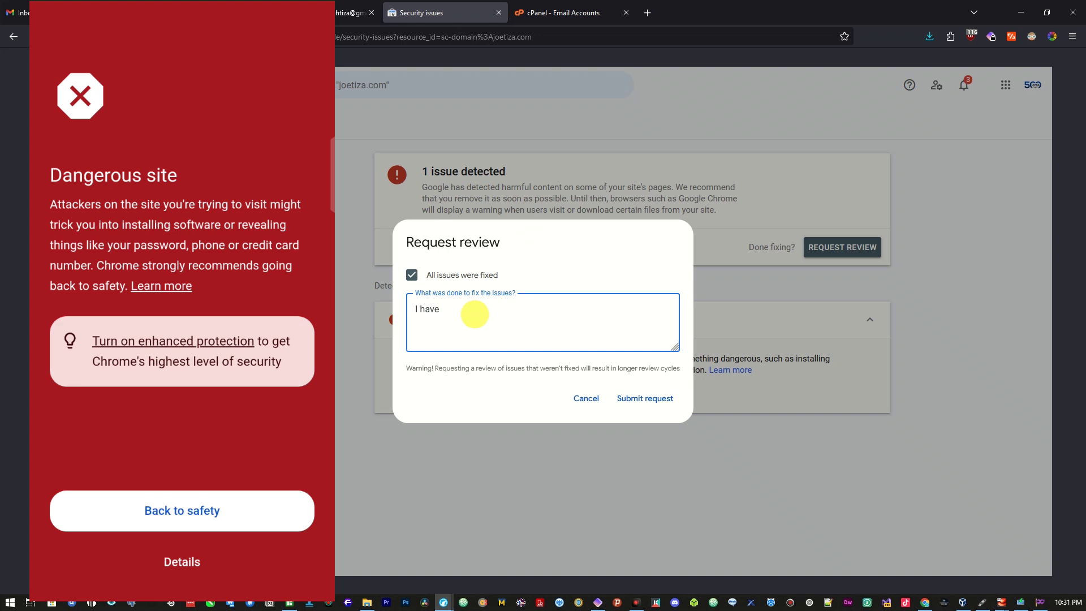
{"action": "key", "text": "ctrl+a"}
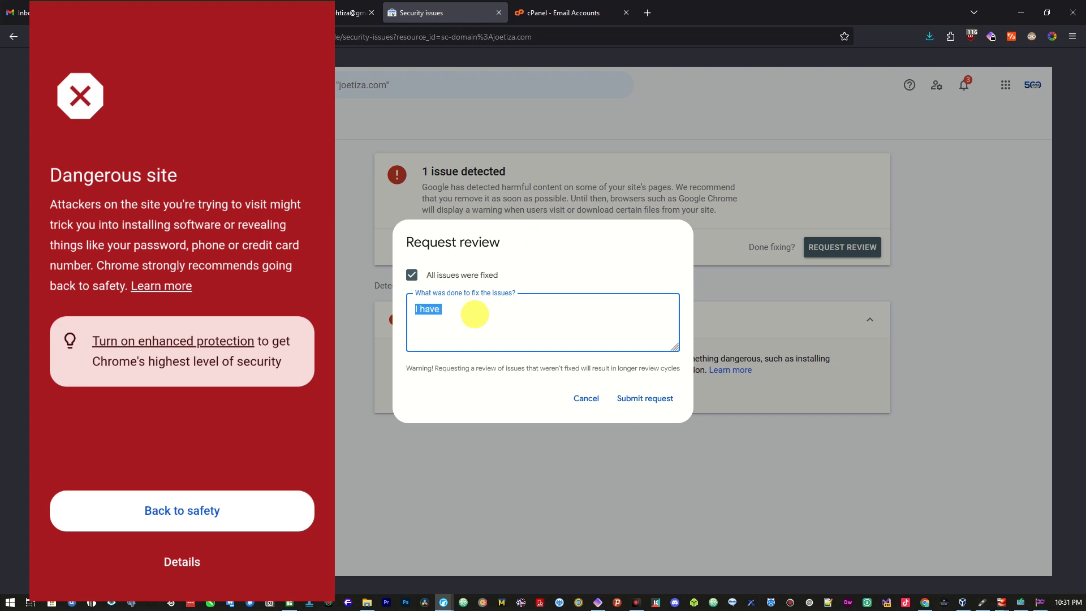
{"action": "type", "text": "D"}
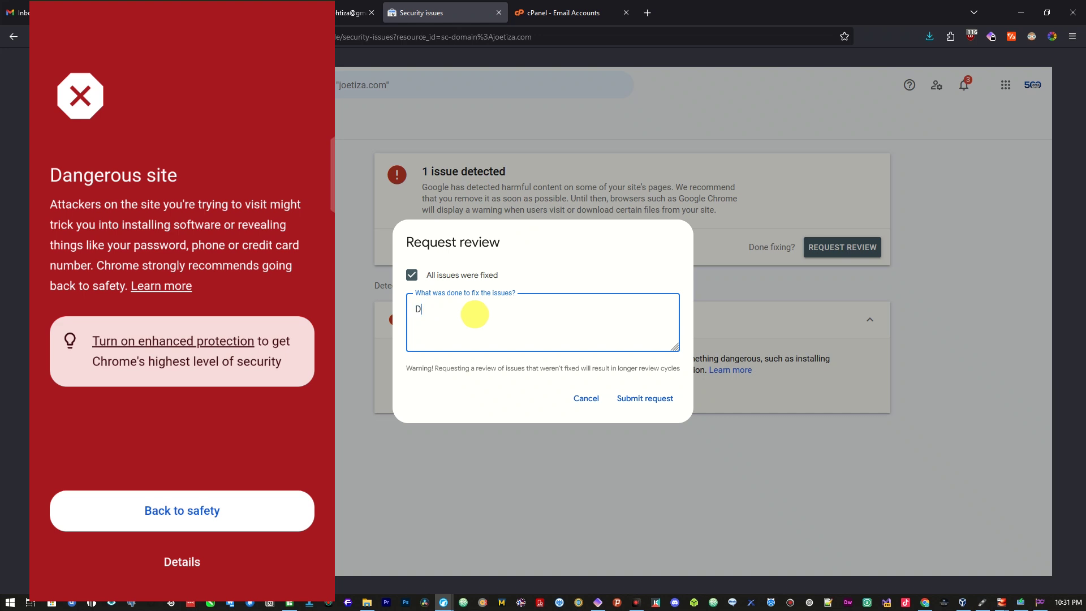
{"action": "type", "text": "ear "}
{"action": "type", "text": "Team "}
{"action": "type", "text": "Goog"}
{"action": "type", "text": "I"}
{"action": "type", "text": " have"}
{"action": "type", "text": " delete"}
{"action": "type", "text": "d the "}
{"action": "type", "text": "previou"}
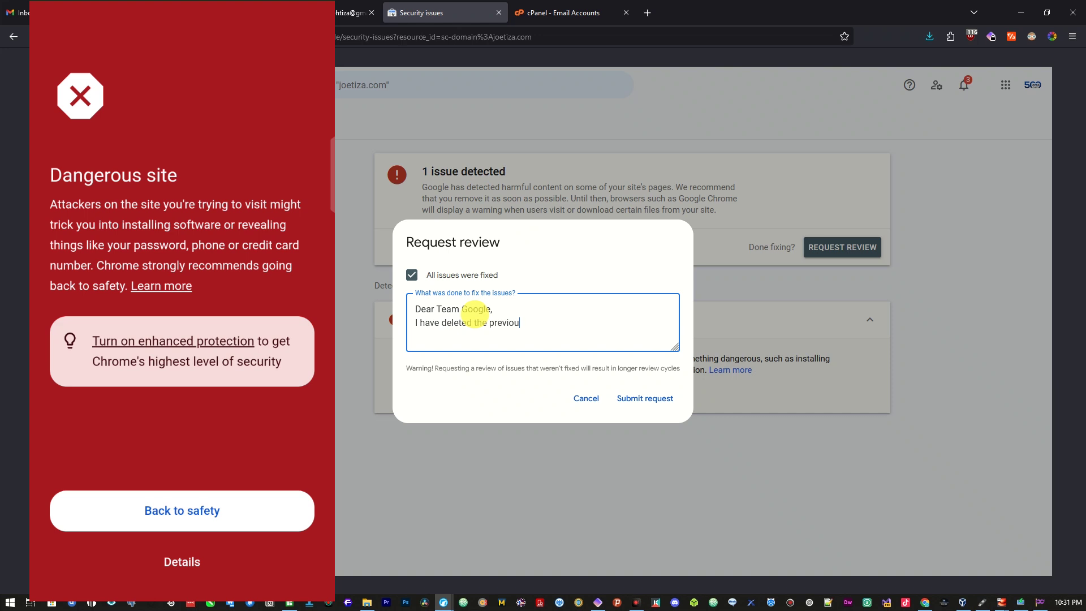
{"action": "type", "text": "s"}
{"action": "type", "text": " website "}
{"action": "type", "text": "and"}
{"action": "type", "text": " re"}
{"action": "type", "text": "install"}
{"action": "type", "text": "ed "}
{"action": "type", "text": "fres"}
End the first sentence with 'have started designing the website afresh.' and begin a new paragraph.
{"action": "key", "text": "BackSpace"}
{"action": "key", "text": "BackSpace"}
{"action": "key", "text": "BackSpace"}
{"action": "key", "text": "BackSpace"}
{"action": "key", "text": "BackSpace"}
{"action": "key", "text": "BackSpace"}
{"action": "key", "text": "BackSpace"}
{"action": "key", "text": "BackSpace"}
{"action": "key", "text": "BackSpace"}
{"action": "key", "text": "BackSpace"}
{"action": "key", "text": "BackSpace"}
{"action": "key", "text": "BackSpace"}
{"action": "key", "text": "BackSpace"}
{"action": "key", "text": "BackSpace"}
{"action": "key", "text": "BackSpace"}
{"action": "key", "text": "BackSpace"}
{"action": "key", "text": "BackSpace"}
{"action": "key", "text": "BackSpace"}
{"action": "type", "text": "have started designin"}
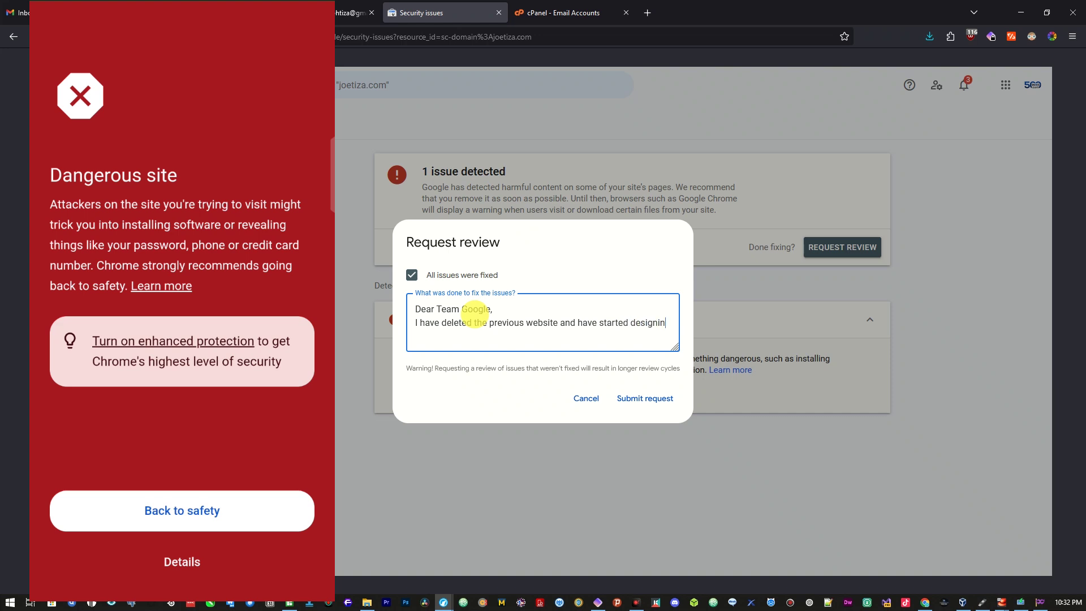
{"action": "type", "text": "g the website afresh."}
{"action": "key", "text": "Return"}
{"action": "key", "text": "Return"}
Add the line 'Please remove my domain from the blacklist.'.
{"action": "type", "text": "Pleasse"}
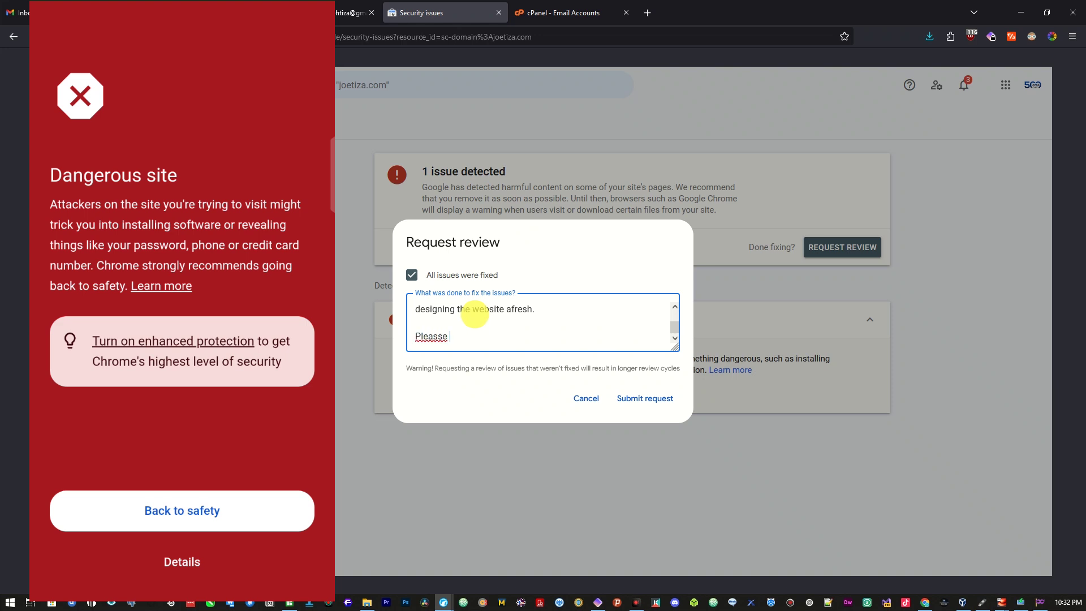
{"action": "key", "text": "BackSpace"}
{"action": "key", "text": "BackSpace"}
{"action": "key", "text": "BackSpace"}
{"action": "type", "text": "e"}
{"action": "type", "text": " remove my domain fr"}
{"action": "type", "text": "harmf"}
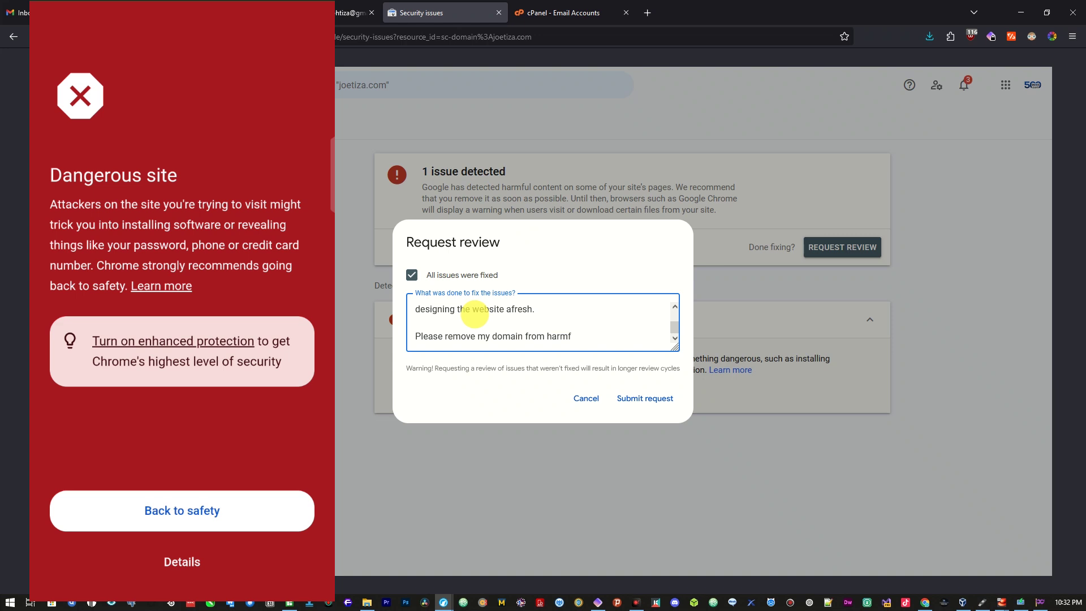
{"action": "type", "text": "ul"}
{"action": "key", "text": "BackSpace"}
{"action": "key", "text": "BackSpace"}
{"action": "key", "text": "BackSpace"}
{"action": "key", "text": "BackSpace"}
{"action": "key", "text": "BackSpace"}
{"action": "key", "text": "BackSpace"}
{"action": "key", "text": "BackSpace"}
{"action": "key", "text": "BackSpace"}
{"action": "type", "text": "b"}
{"action": "key", "text": "BackSpace"}
{"action": "type", "text": "the blacklist."}
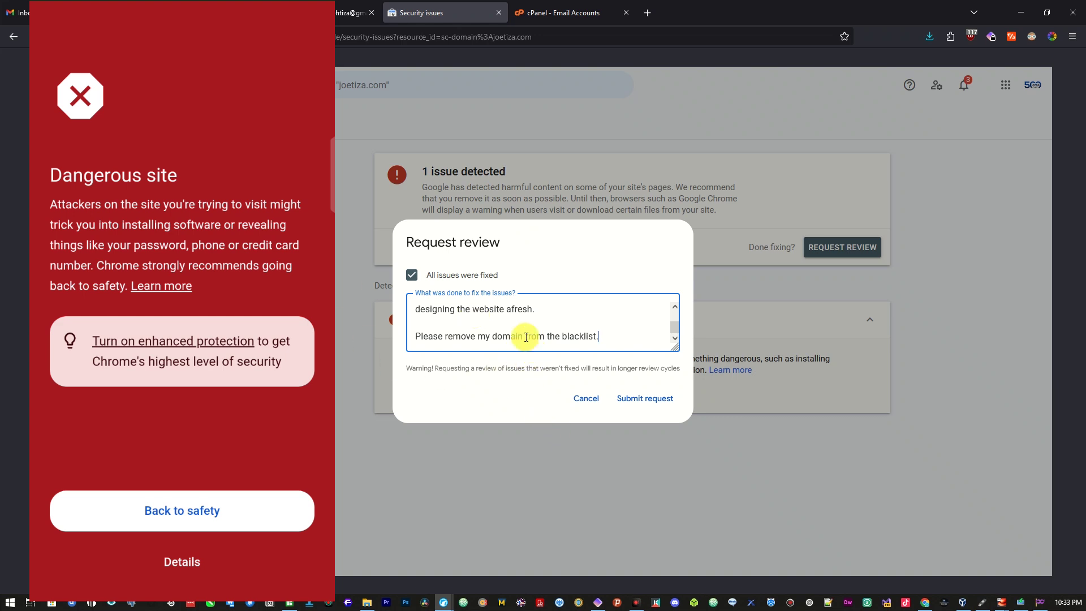
Enlarge the message box and insert 'which was hacked' after 'website'.
{"action": "left_click_drag", "start_coordinate": [676, 348], "coordinate": [714, 416]}
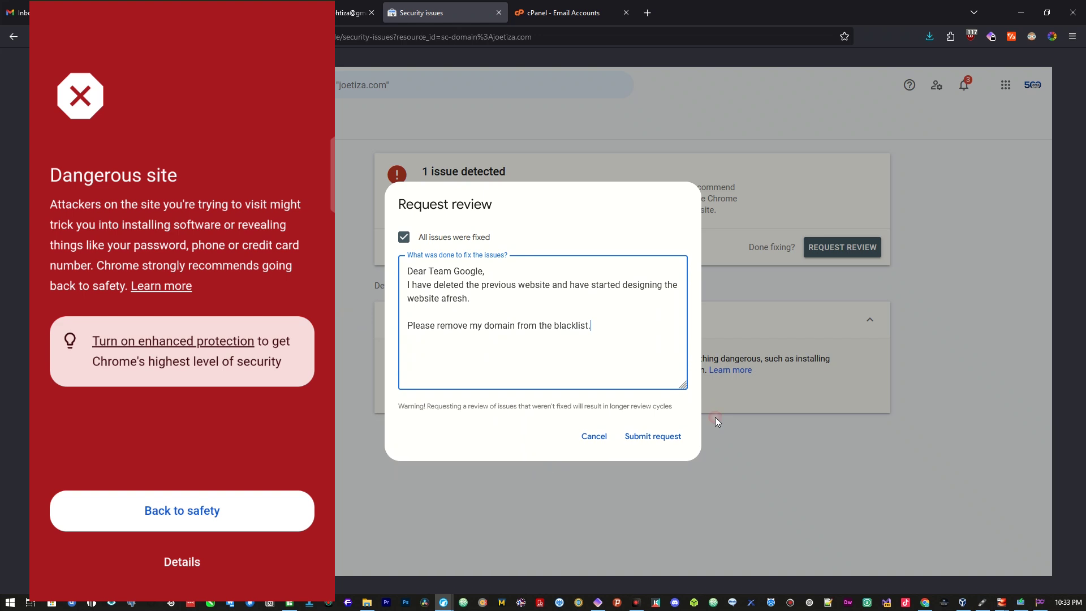
{"action": "left_click", "coordinate": [549, 286]}
{"action": "type", "text": "which "}
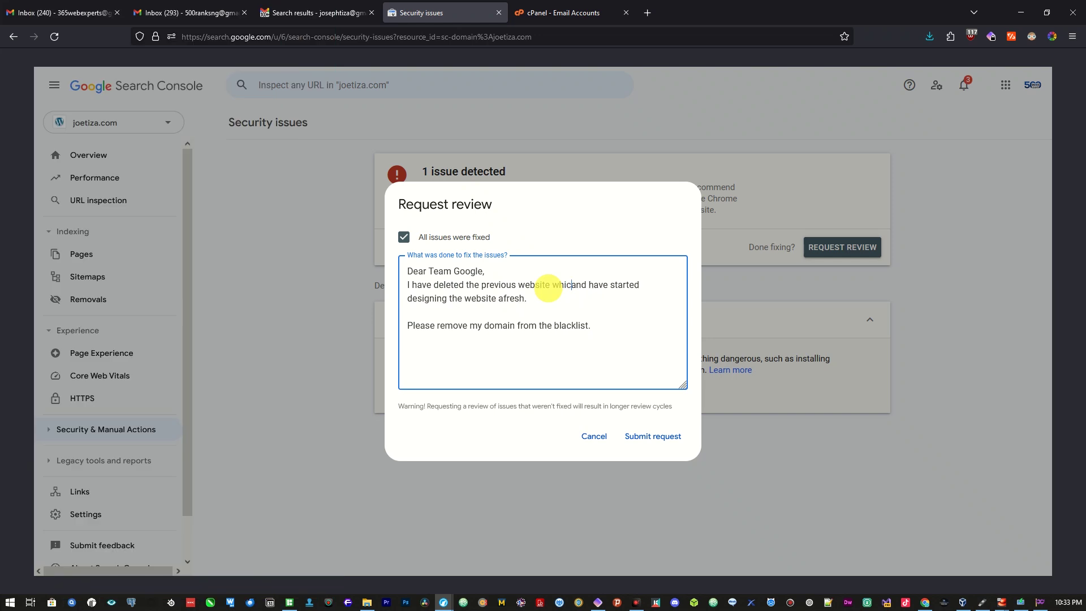
{"action": "type", "text": "was hacked"}
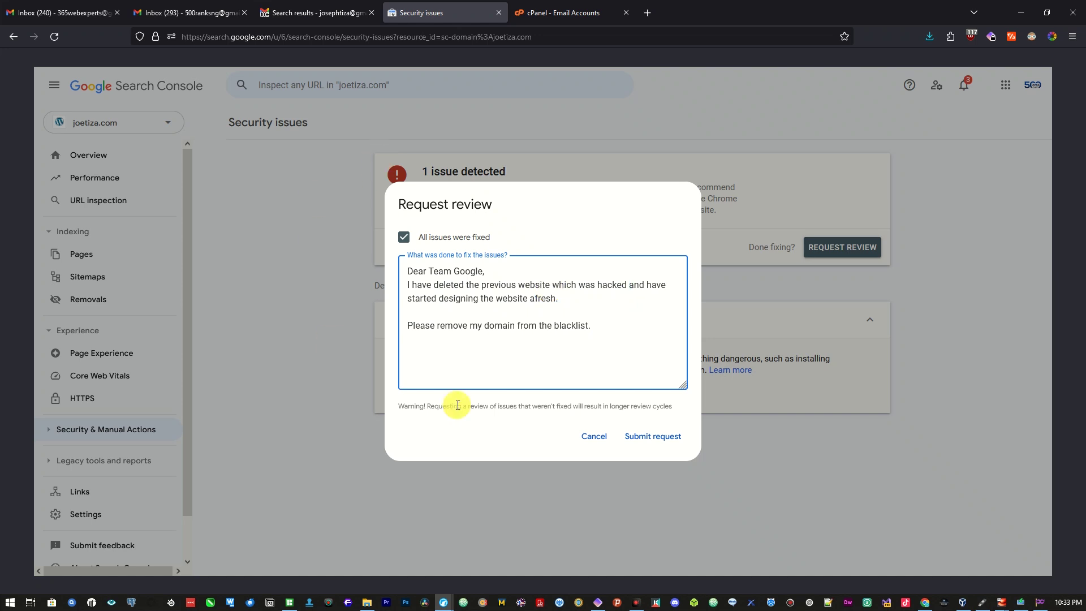
Reword the note to 'redesigning' the site 'from scratch' instead of 'afresh'.
{"action": "left_click", "coordinate": [441, 298]}
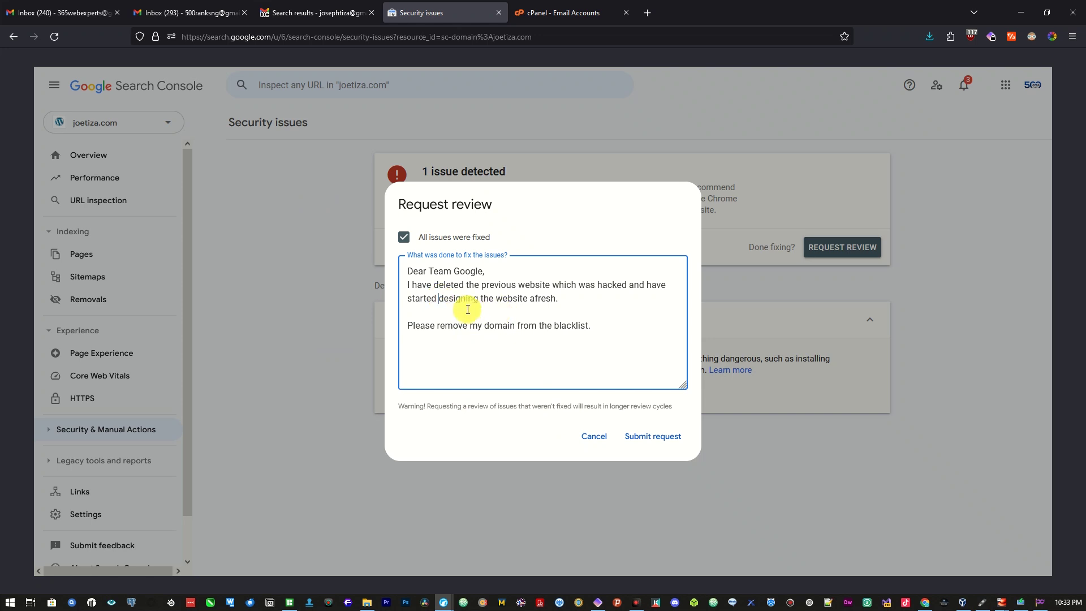
{"action": "type", "text": "re"}
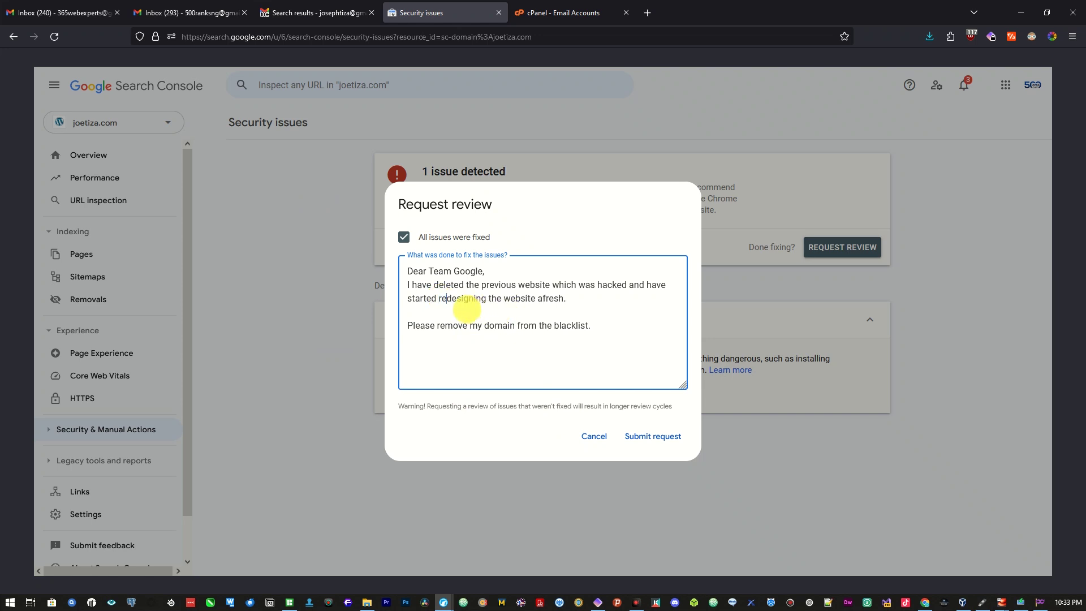
{"action": "double_click", "coordinate": [540, 301]}
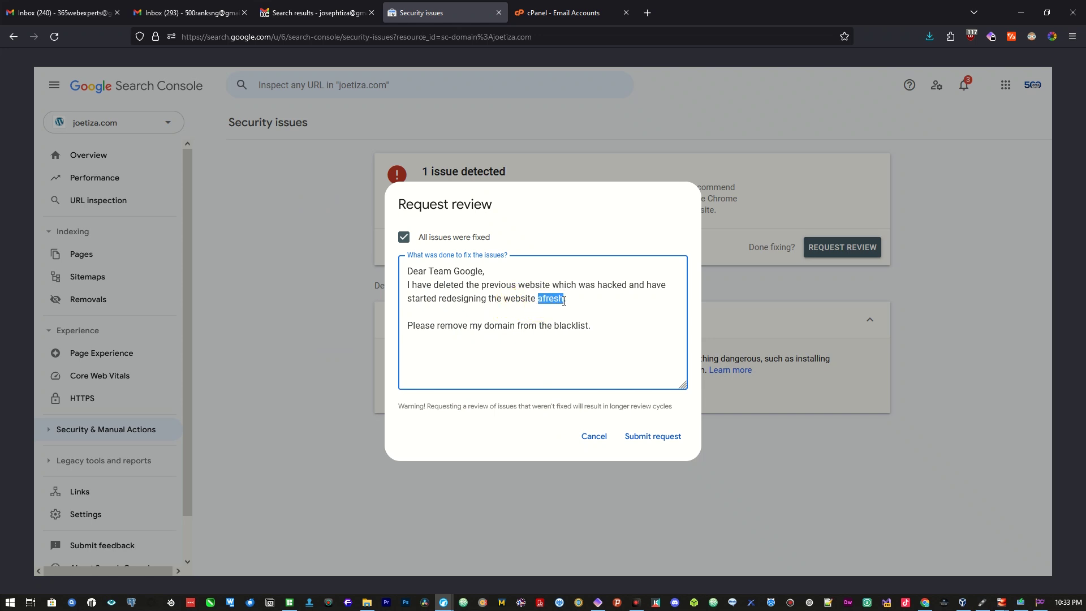
{"action": "type", "text": "from "}
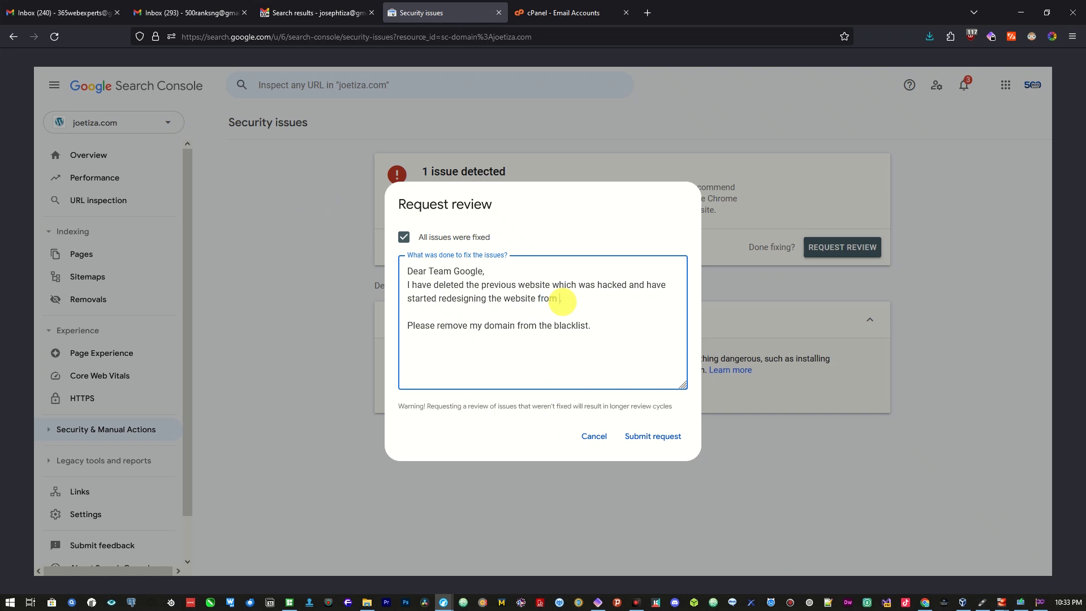
{"action": "type", "text": "scratch.."}
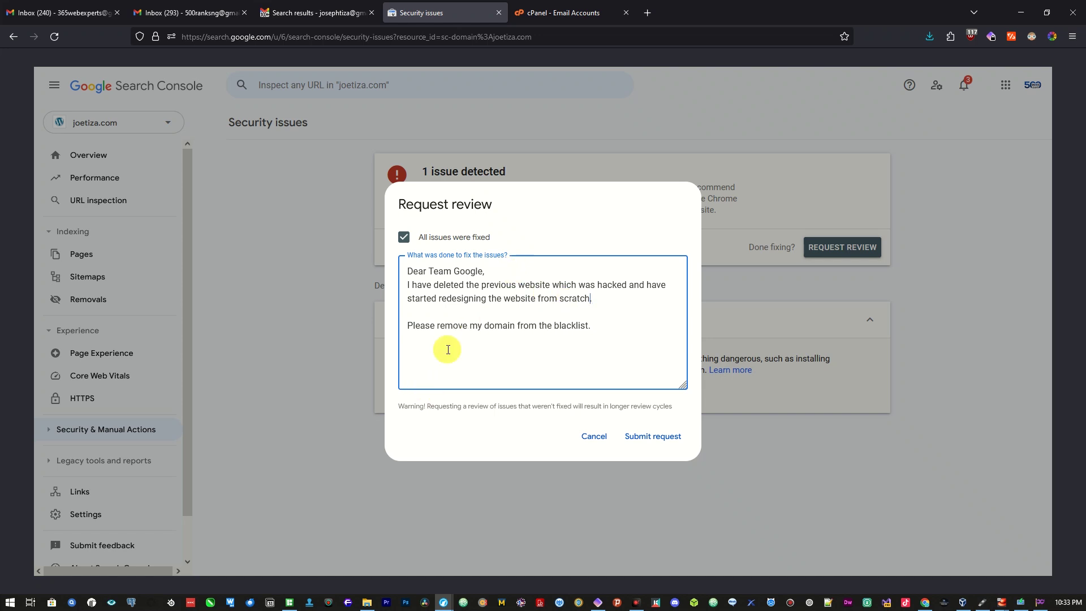
Append 'Thank you.' after the blacklist sentence and submit the review request.
{"action": "left_click_drag", "start_coordinate": [583, 327], "coordinate": [586, 328]}
{"action": "left_click", "coordinate": [599, 327]}
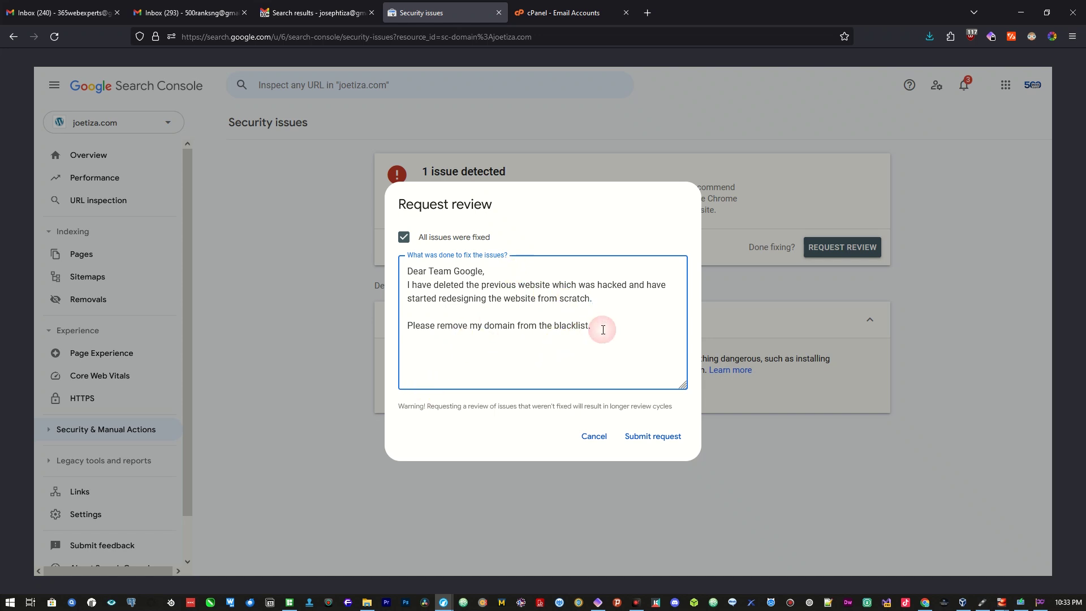
{"action": "type", "text": "Thank you."}
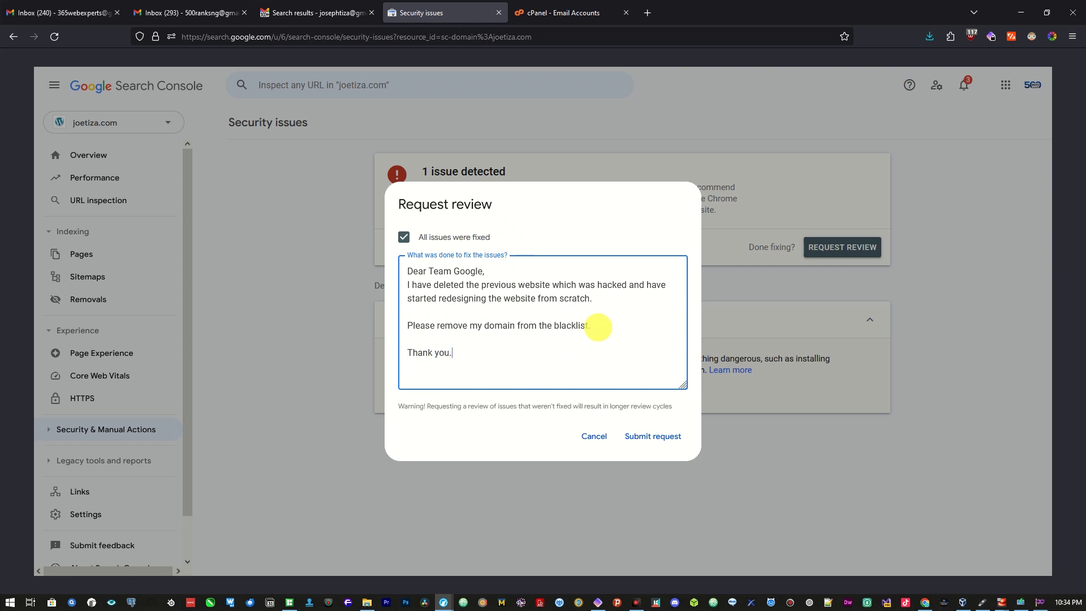
{"action": "left_click", "coordinate": [676, 442]}
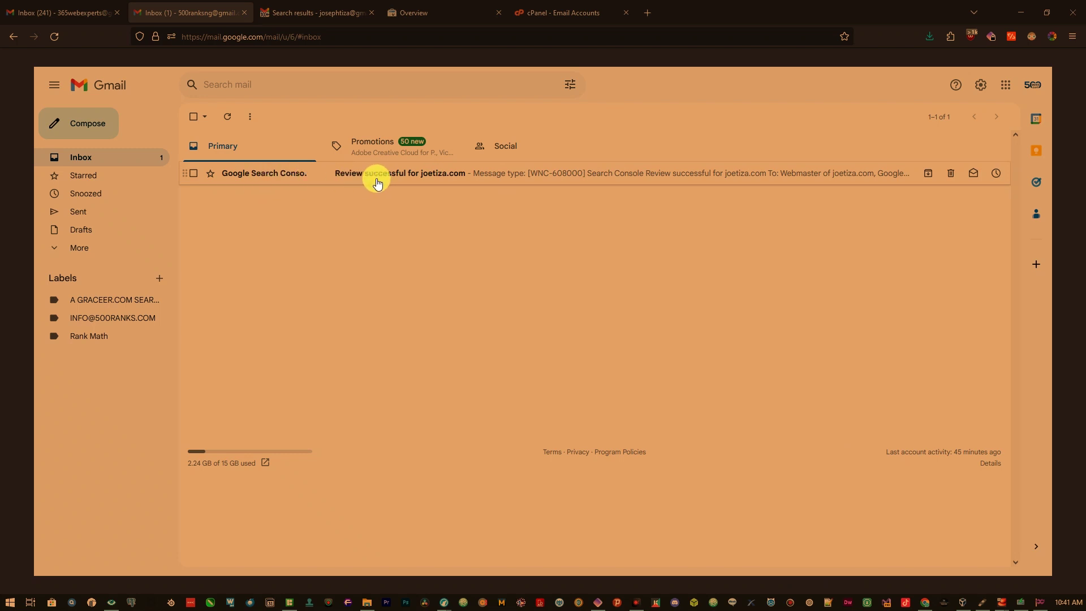
Open the 'Review successful for joetiza.com' email and read through the message.
{"action": "left_click", "coordinate": [472, 180]}
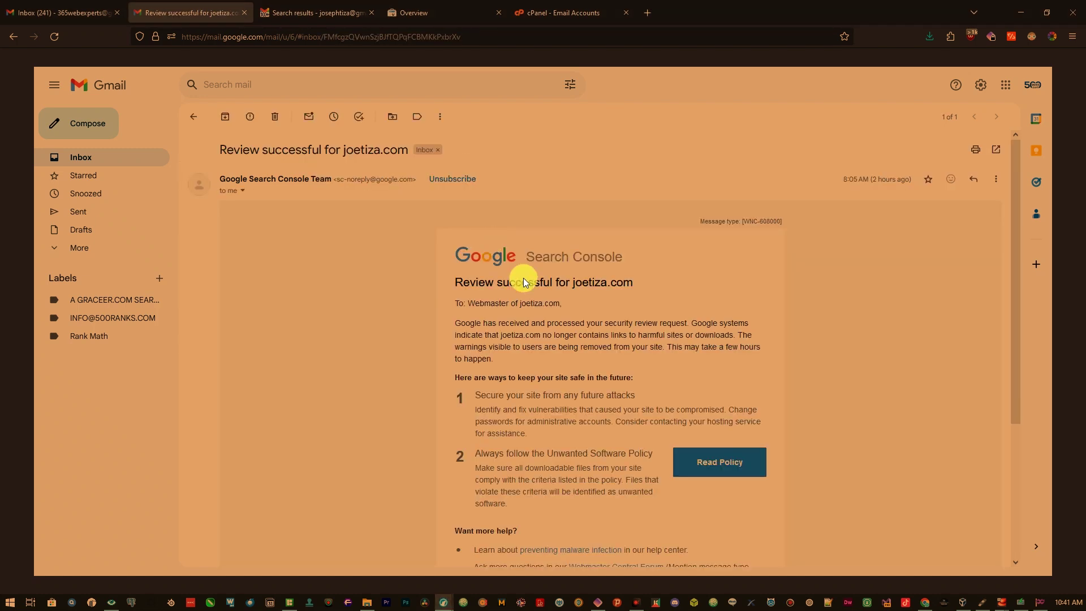
{"action": "scroll", "coordinate": [562, 440], "scroll_direction": "down", "scroll_amount": 1}
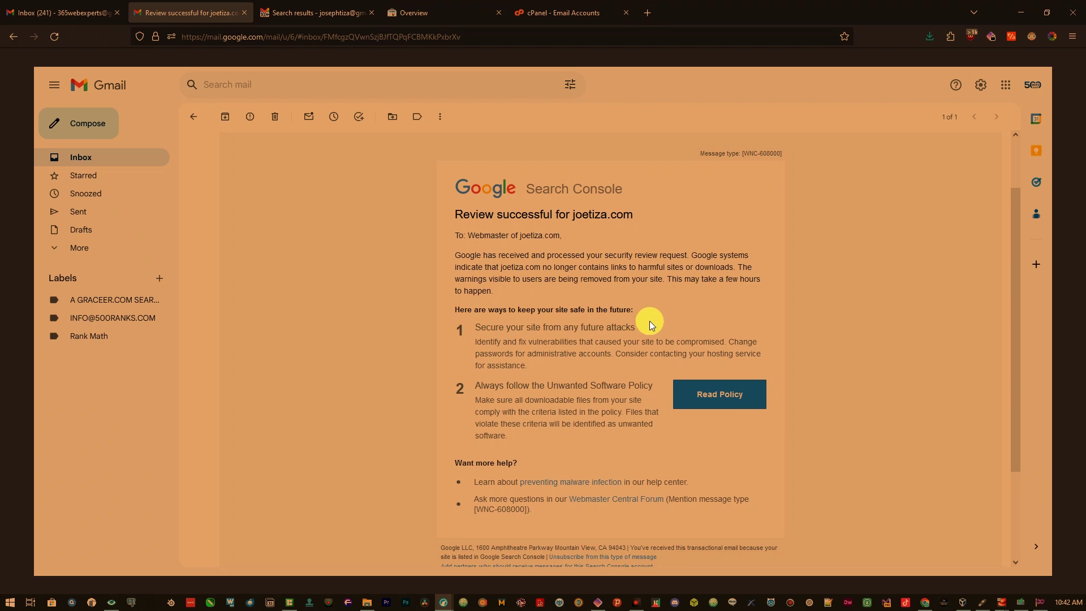
{"action": "scroll", "coordinate": [519, 427], "scroll_direction": "down", "scroll_amount": 2}
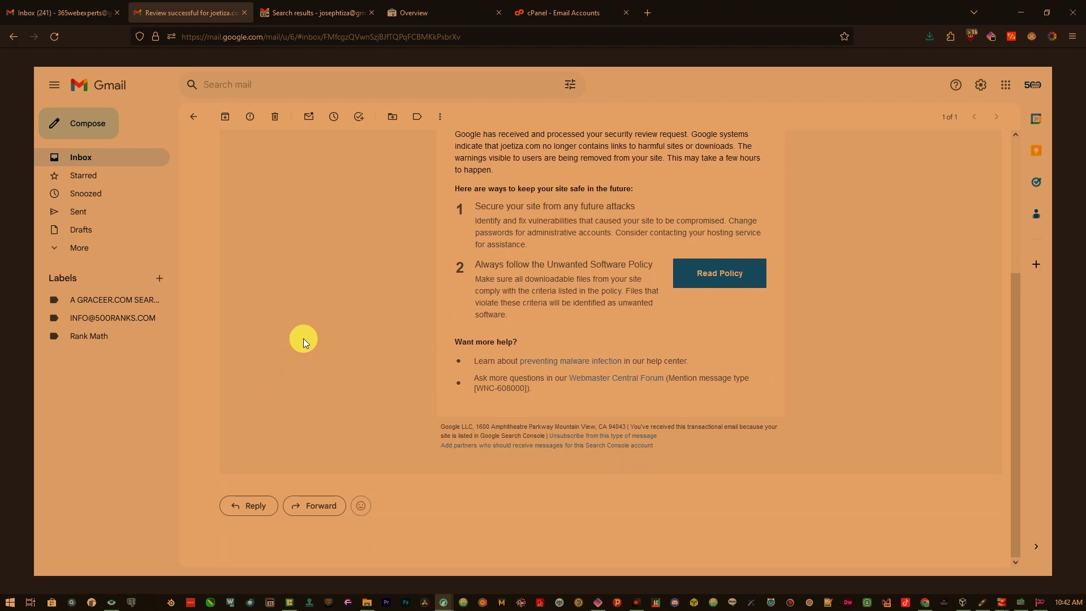
{"action": "scroll", "coordinate": [422, 361], "scroll_direction": "up", "scroll_amount": 1}
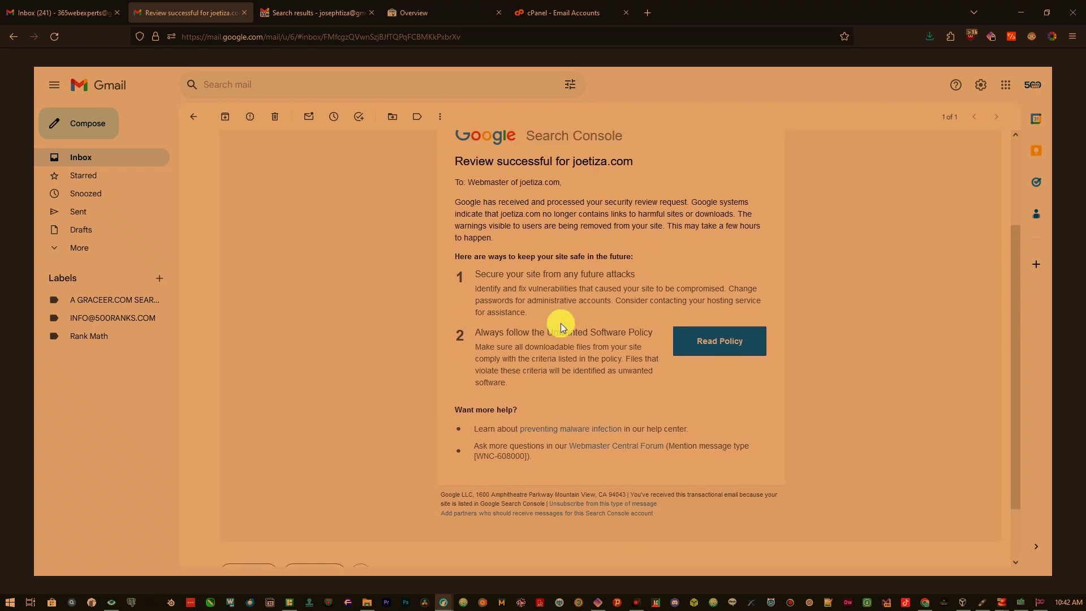